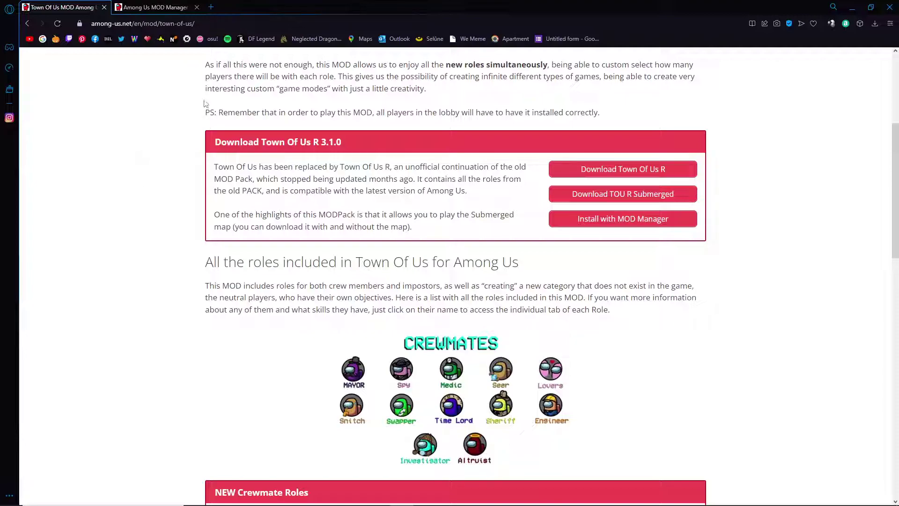
- Review the download options on the Town Of Us mod page and the Among Us MOD Manager download page
left_click(207, 24)
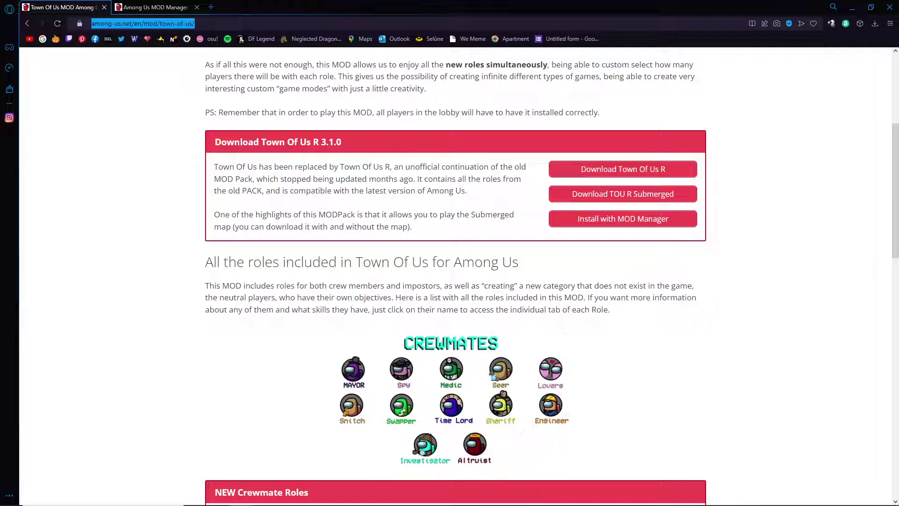
left_click(407, 115)
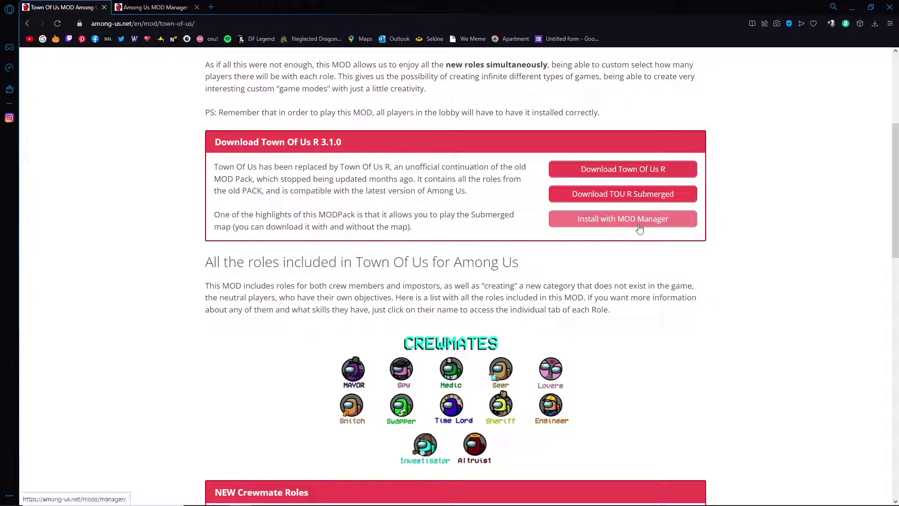
left_click(141, 5)
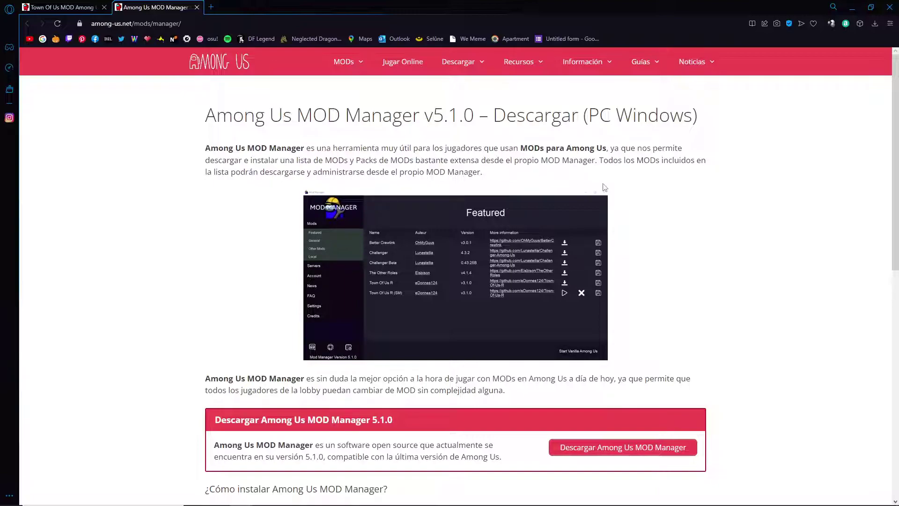
scroll(669, 194, "down", 2)
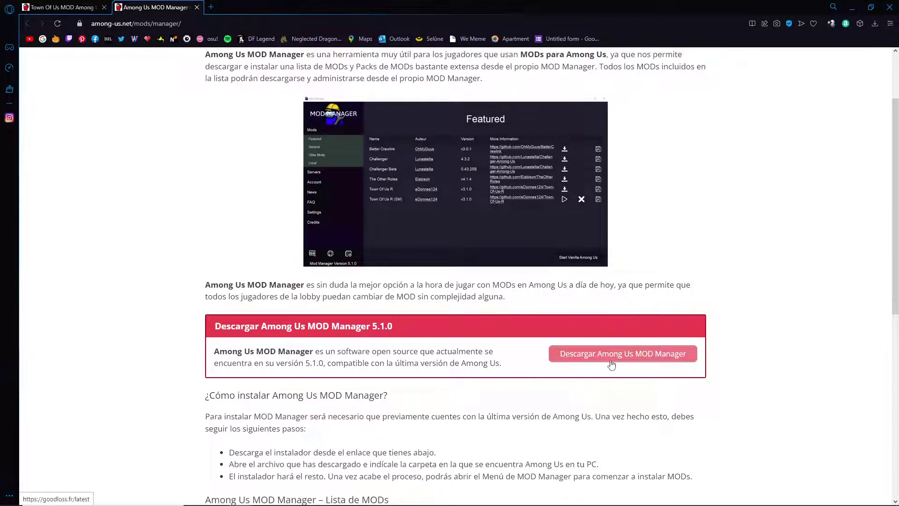
key("ctrl+Tab")
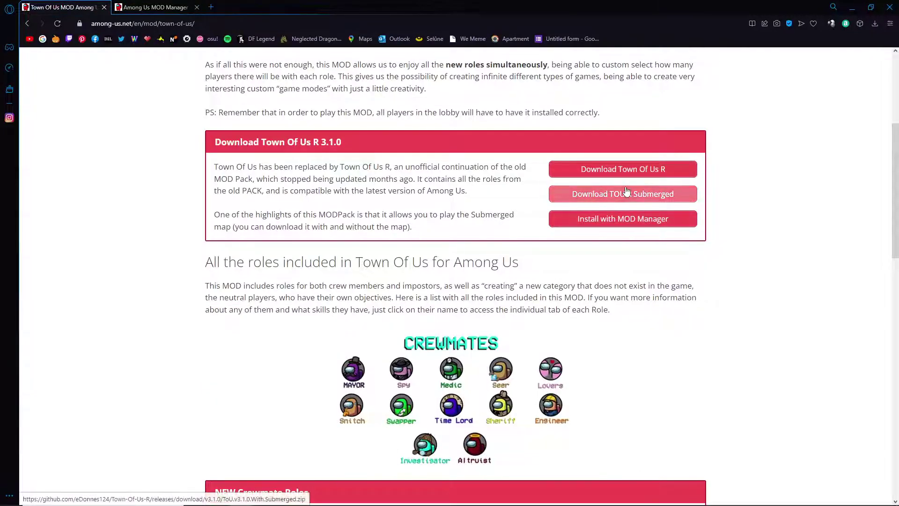
key("ctrl+Tab")
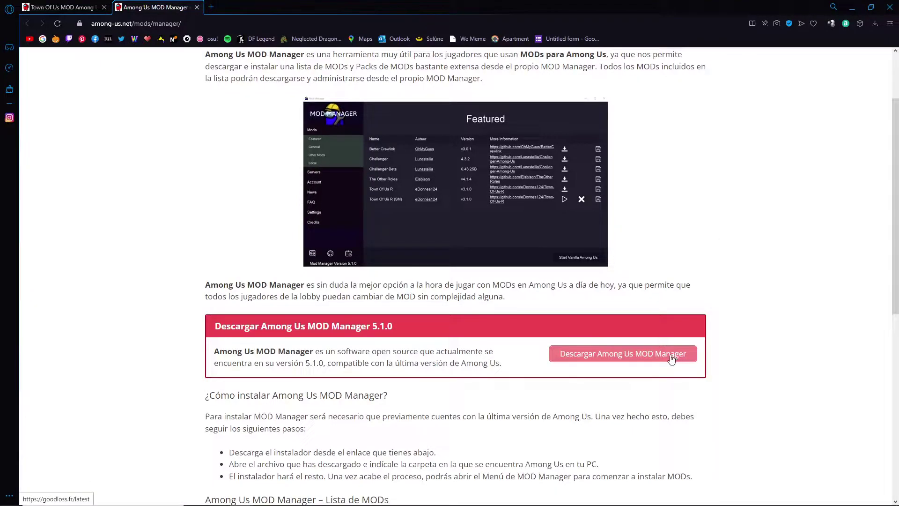
- Find the downloaded ModManagerInstaller.exe in its folder and run it
left_click(874, 24)
left_click(782, 88)
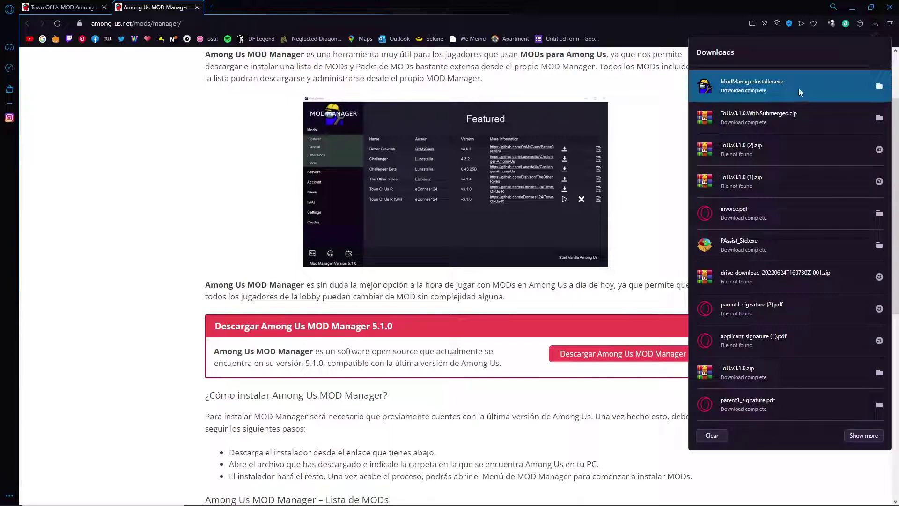
left_click(879, 86)
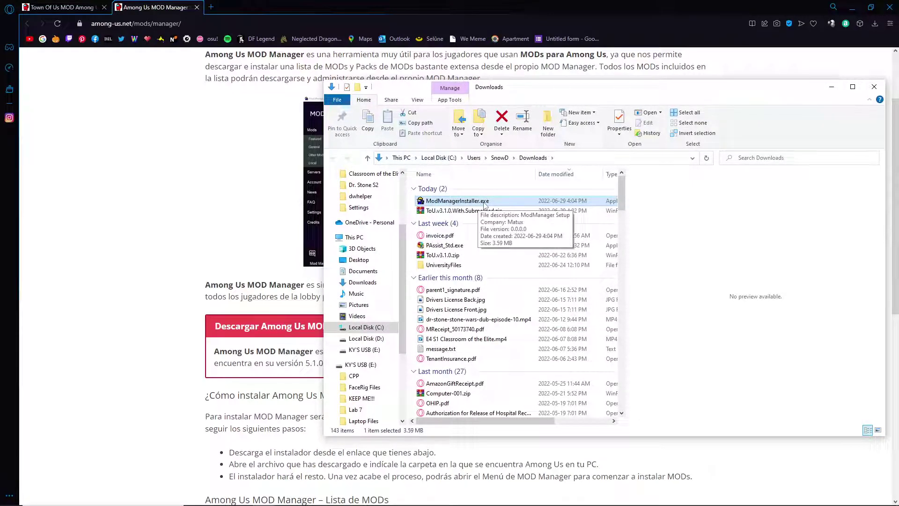
double_click(485, 202)
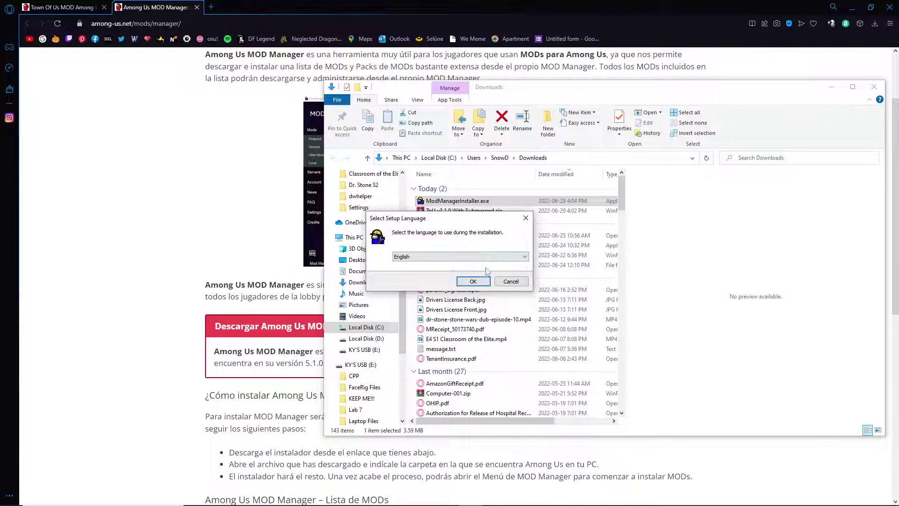
- Install ModManager in English without a desktop shortcut, letting setup automatically close the applications in use, and launch it on finishing
left_click(473, 281)
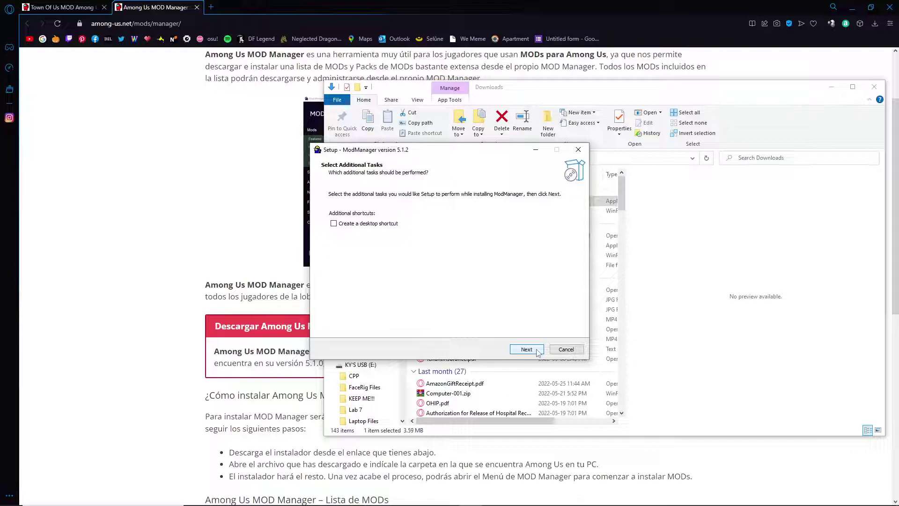
left_click(537, 352)
left_click(537, 352)
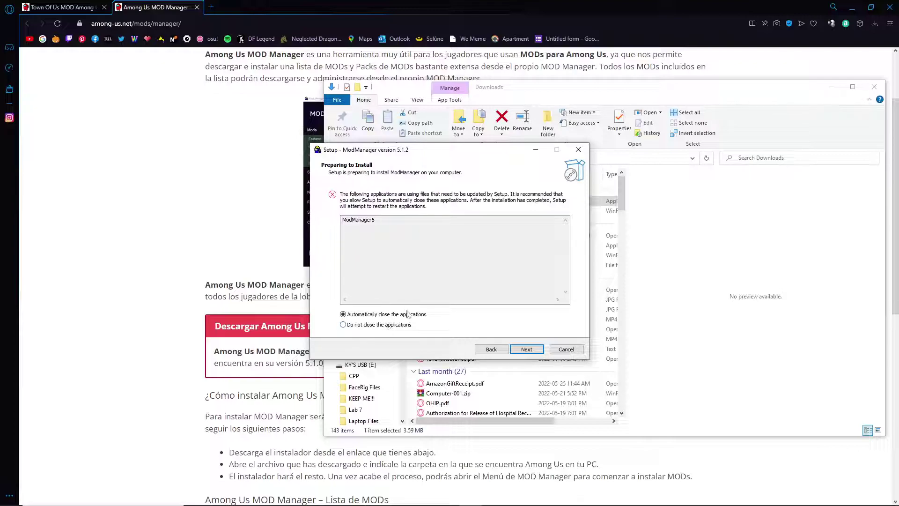
left_click(536, 352)
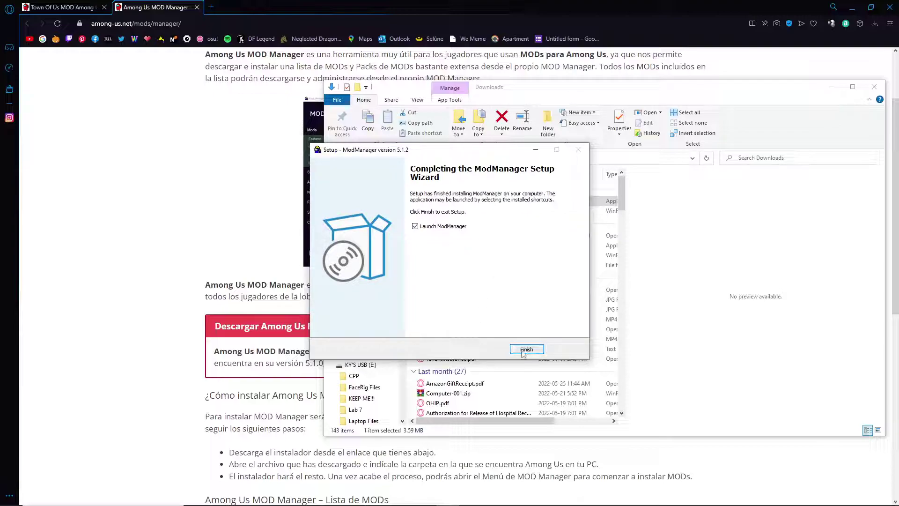
left_click(523, 352)
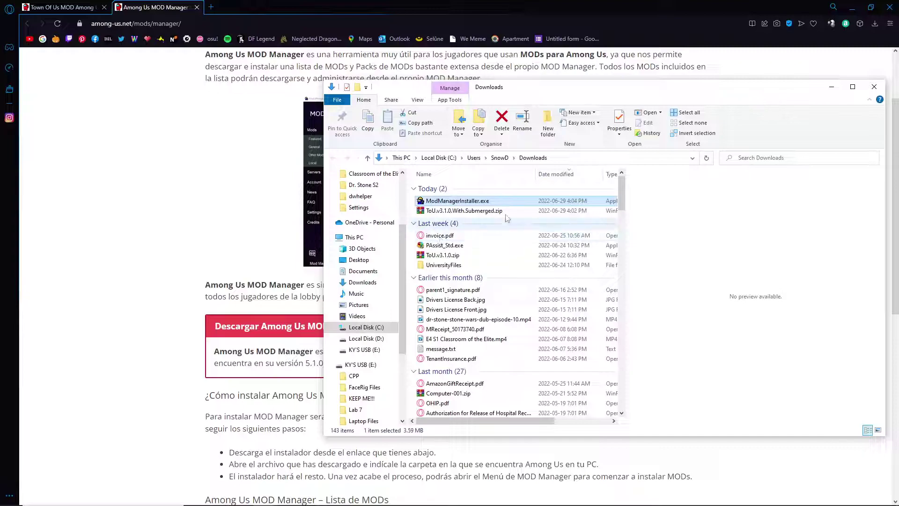
- In Mod Manager, install the Town Of Us R mod from the featured mods and start the modded game
mouse_move(400, 501)
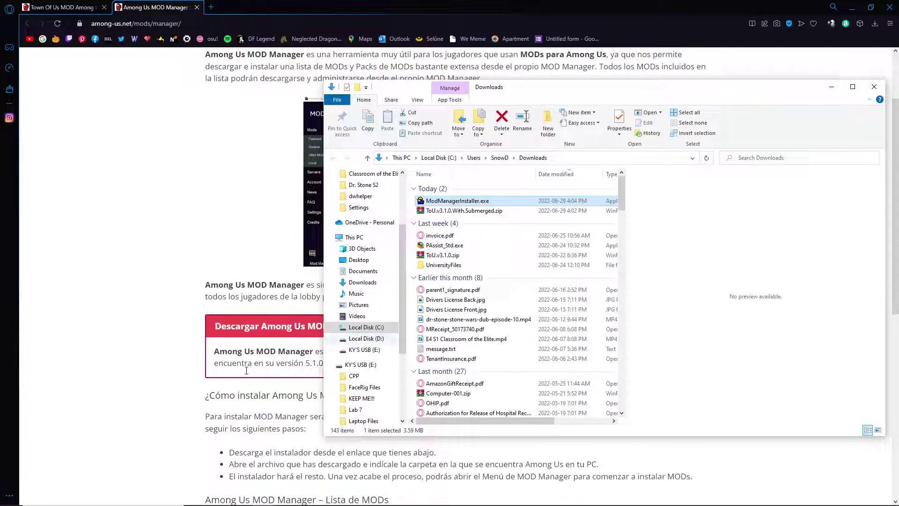
mouse_move(106, 501)
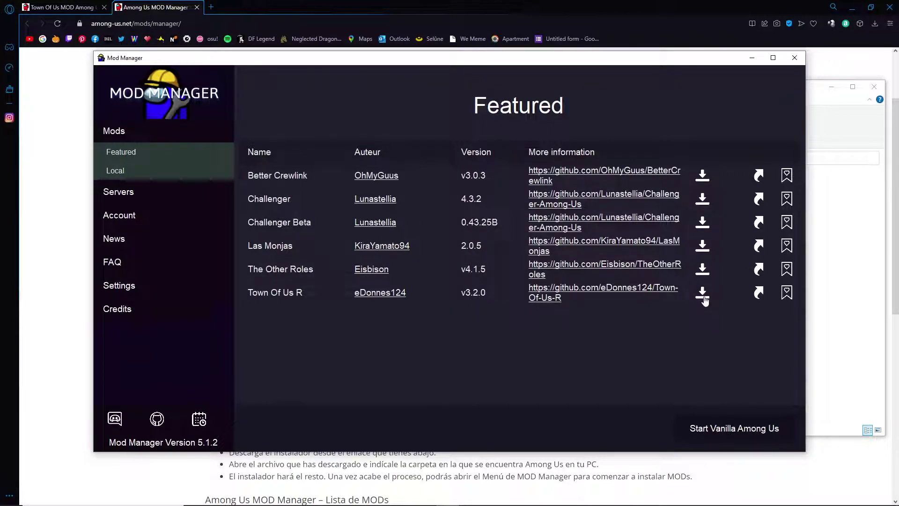
left_click(703, 296)
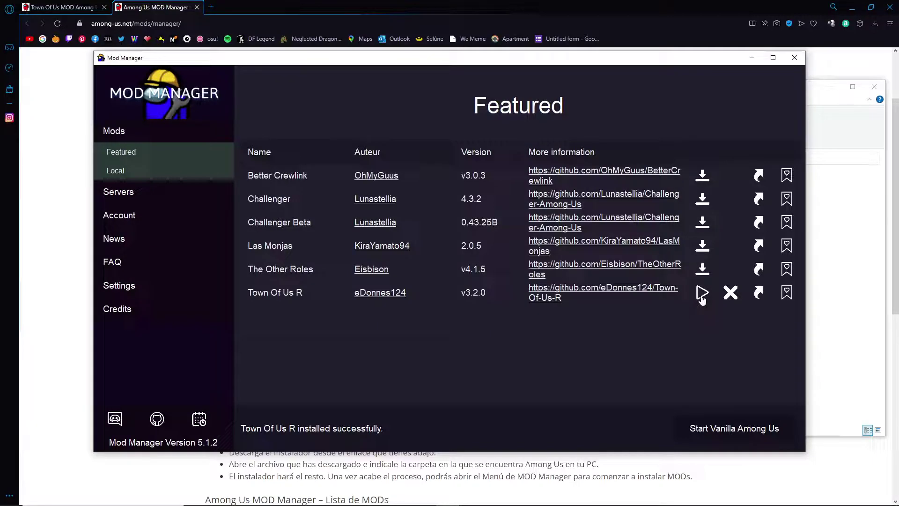
left_click(702, 294)
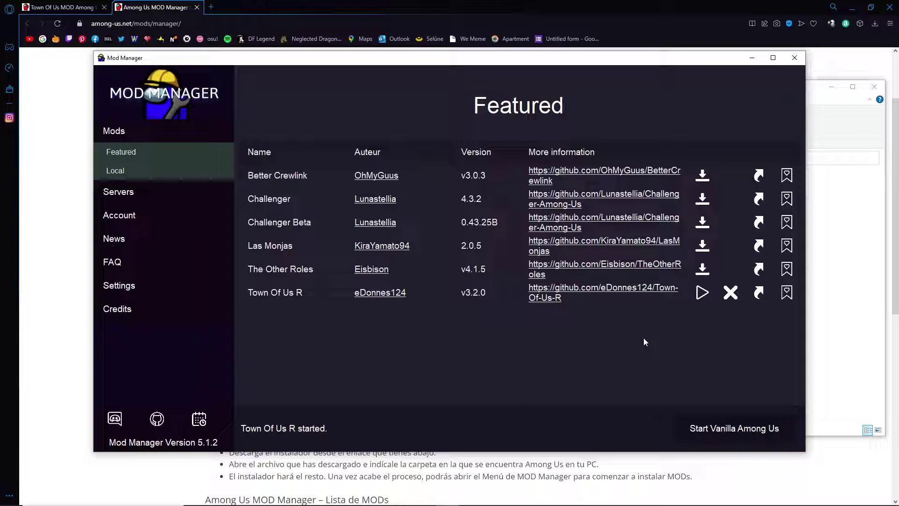
mouse_move(483, 502)
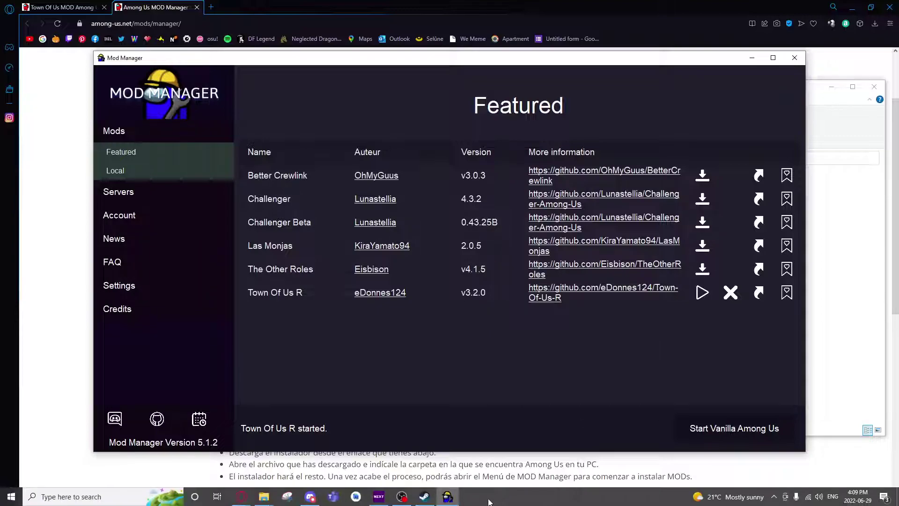
left_click(702, 292)
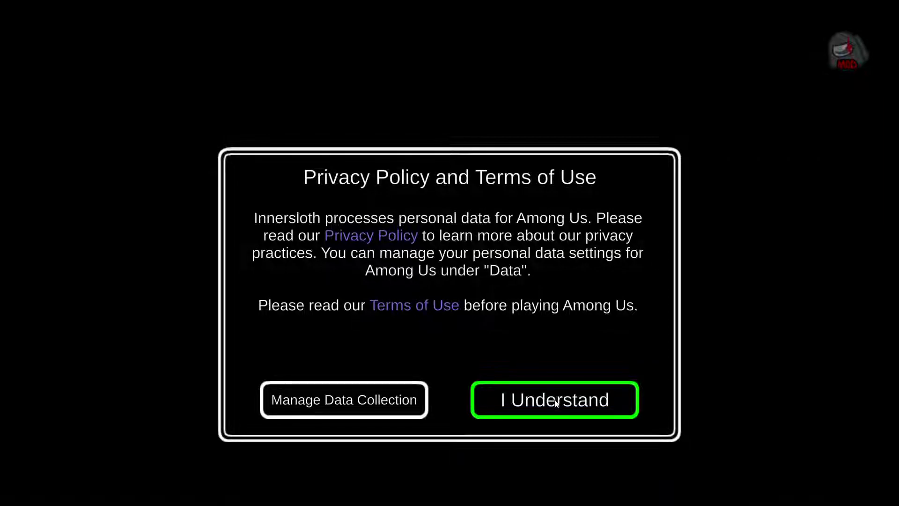
- Acknowledge the privacy policy and terms of use, and lower the sound and music volume in the game settings
left_click(552, 402)
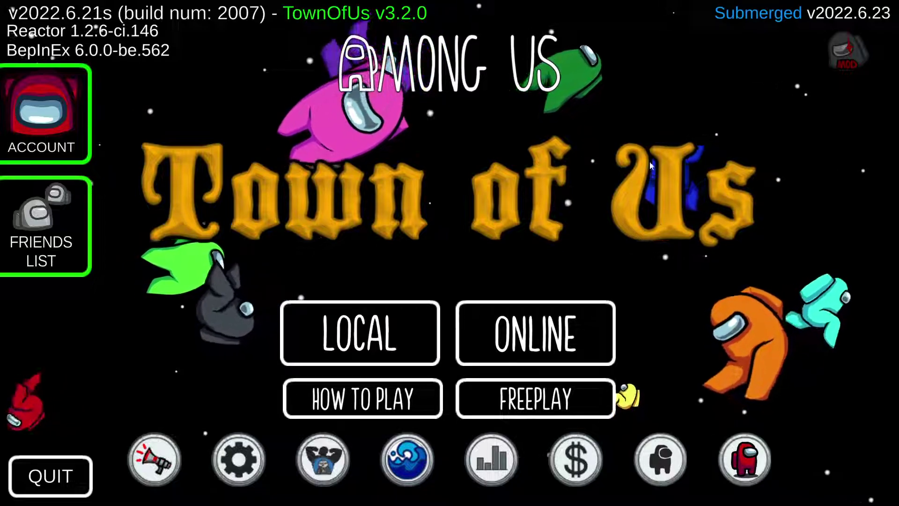
left_click(238, 459)
left_click_drag(617, 292, 406, 292)
left_click_drag(616, 320, 438, 320)
key("Escape")
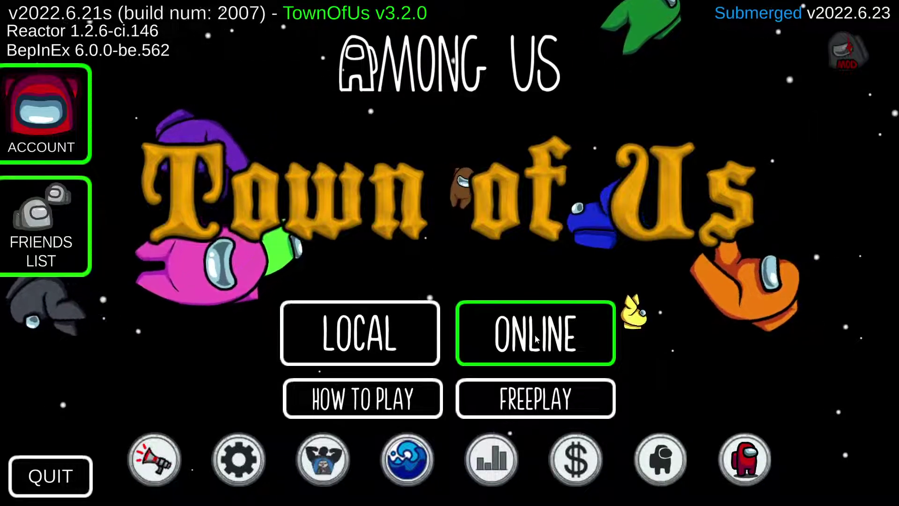
- Create a new online game lobby as host
left_click(531, 338)
left_click(314, 162)
left_click(420, 190)
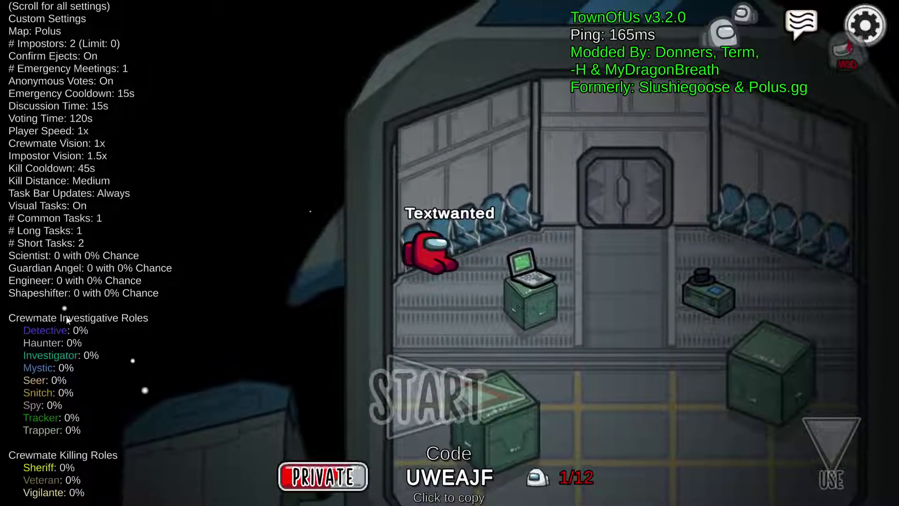
- Walk to the lobby laptop, open the game customization and examine the role options in the Town Of Us settings
key("d")
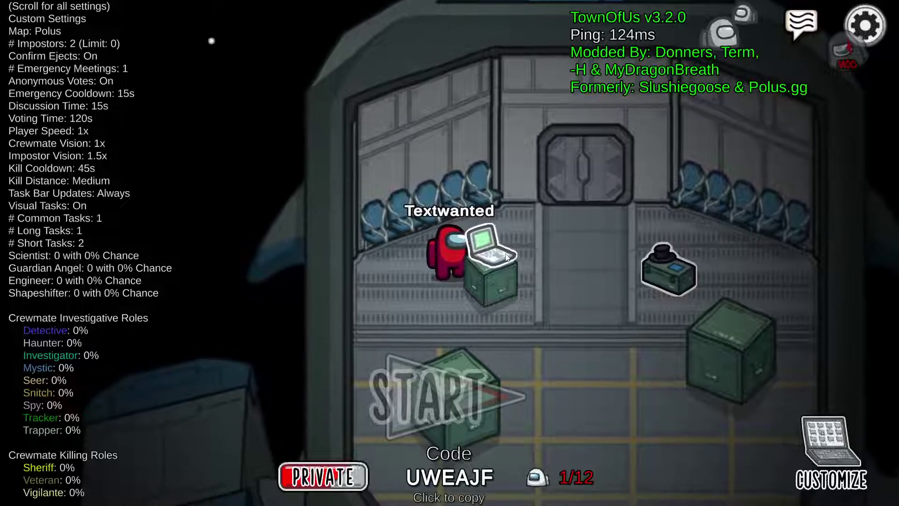
left_click(506, 256)
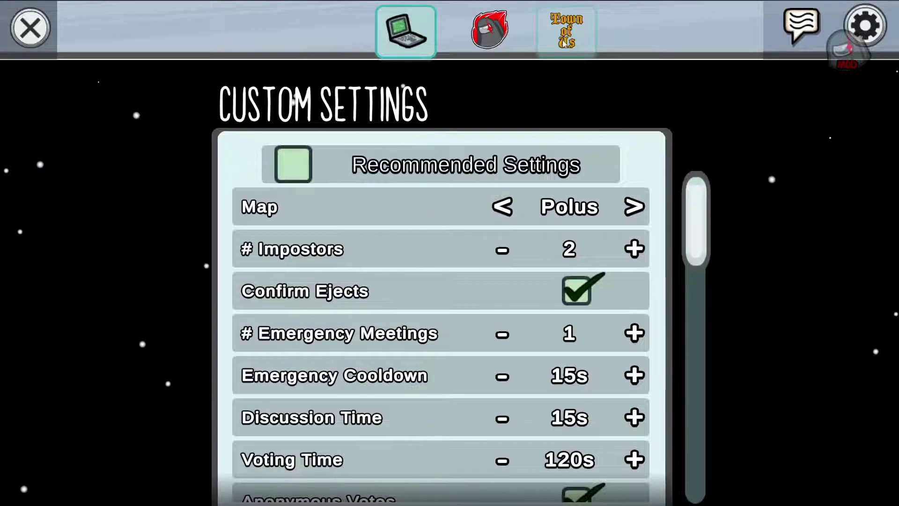
left_click(580, 35)
scroll(436, 210, "down", 5)
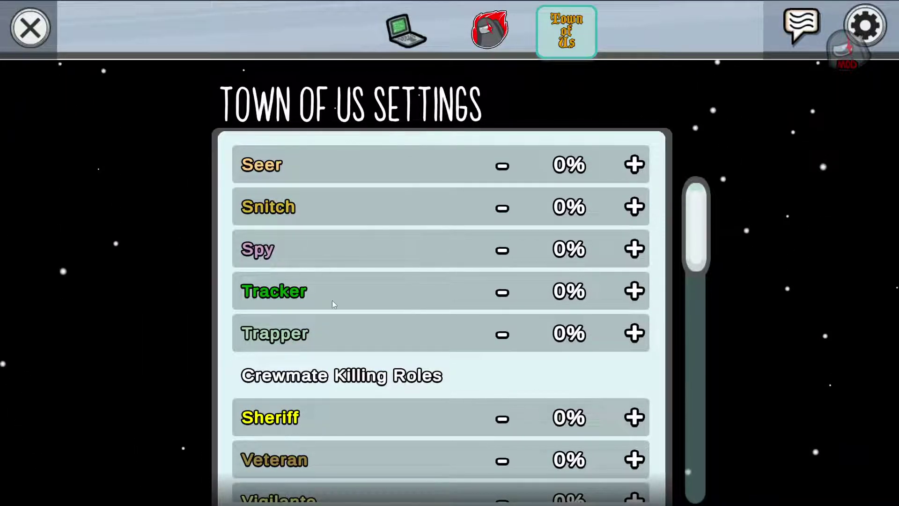
scroll(451, 293, "up", 1)
scroll(451, 291, "up", 3)
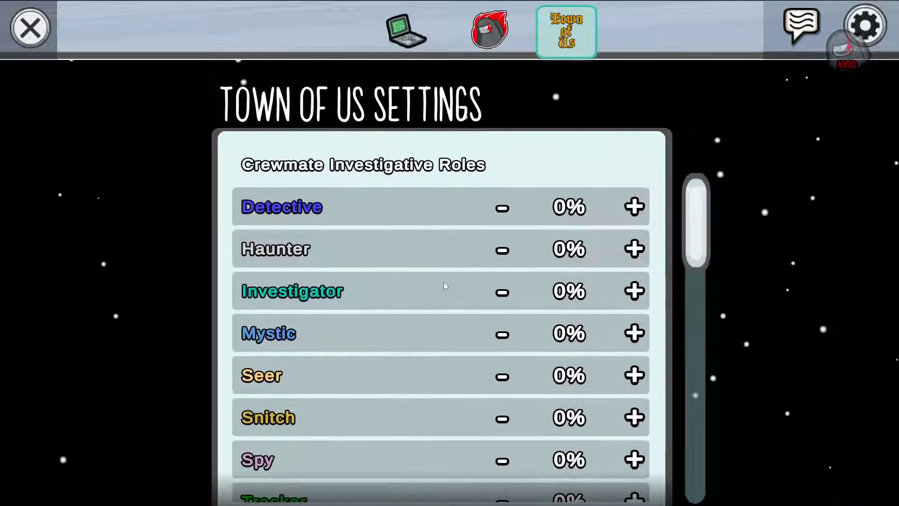
scroll(444, 278, "down", 3)
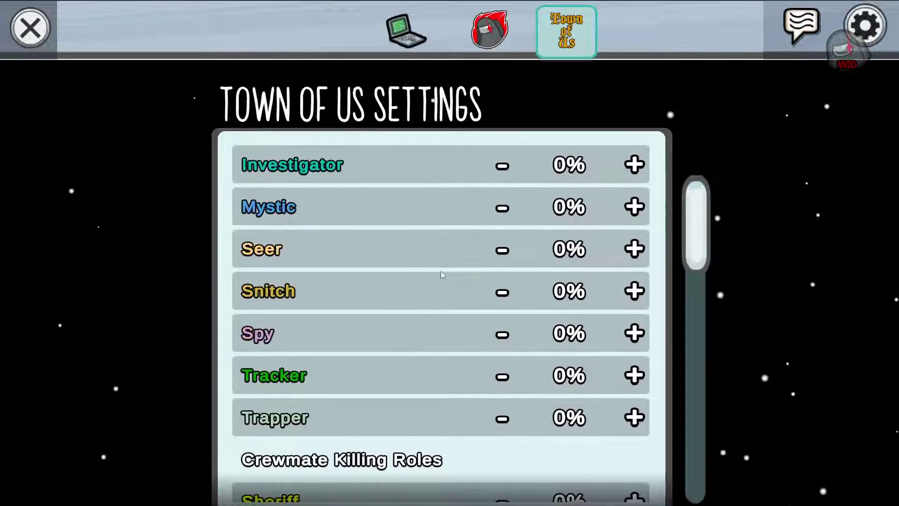
- Switch to the Opera GX browser and examine the Town Of Us page's role lists, modifiers, manual installation steps and download options
key("super")
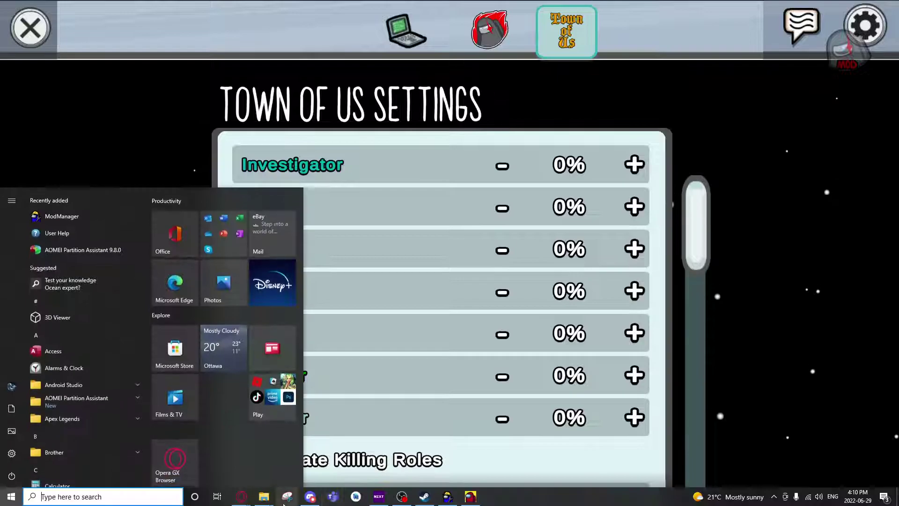
mouse_move(242, 496)
left_click(273, 454)
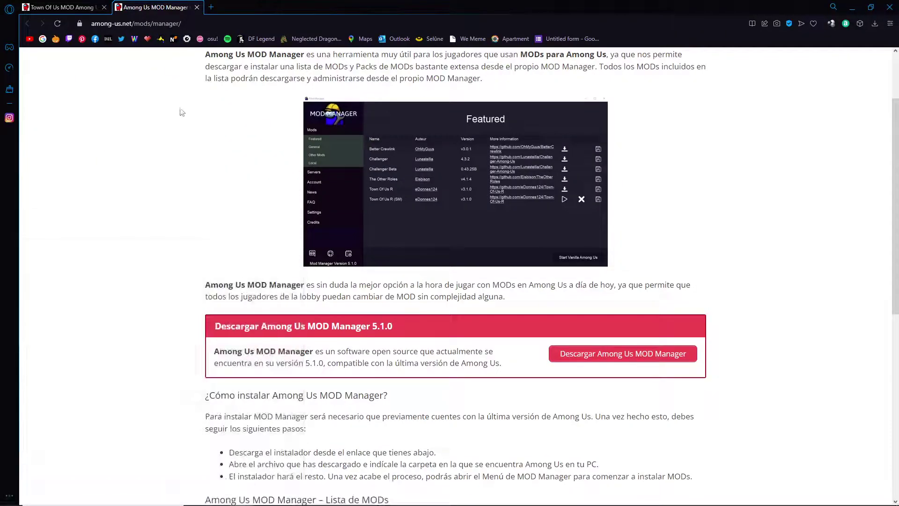
scroll(178, 108, "up", 3)
left_click(72, 6)
scroll(541, 298, "down", 6)
scroll(541, 300, "down", 4)
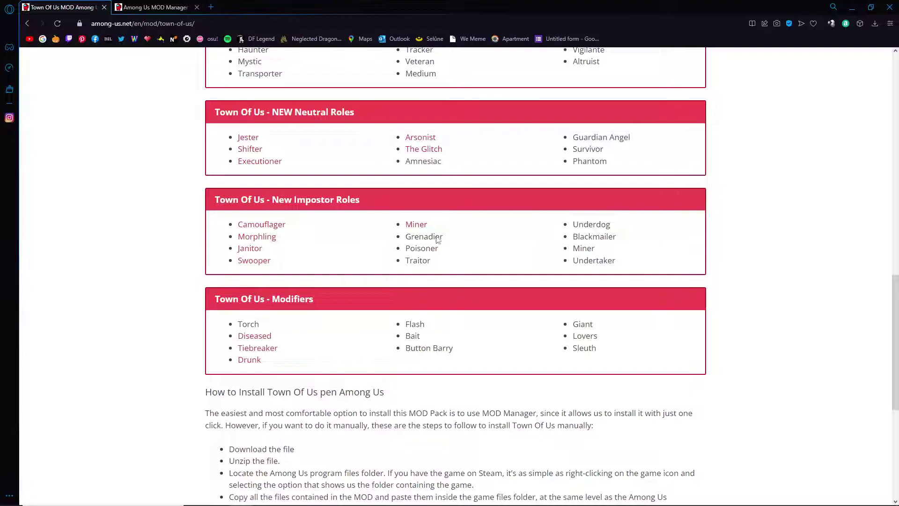
scroll(356, 292, "up", 3)
scroll(306, 184, "down", 10)
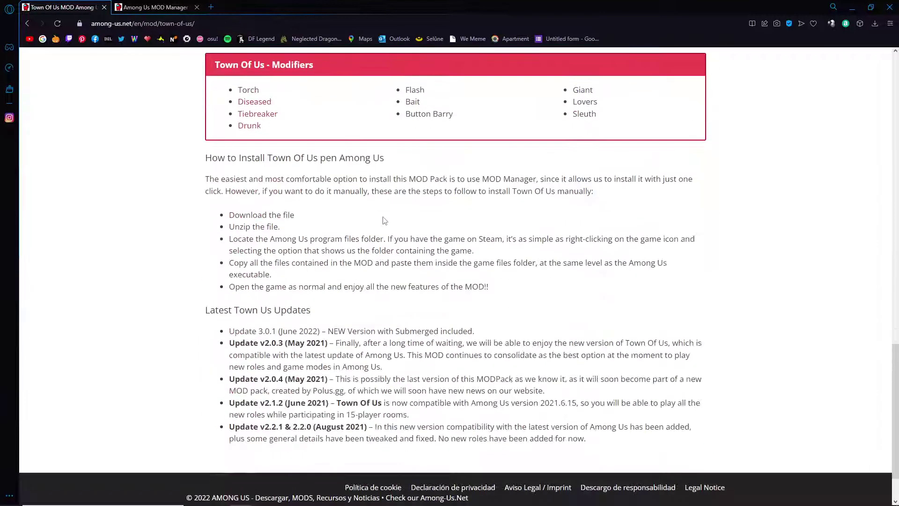
scroll(384, 217, "up", 12)
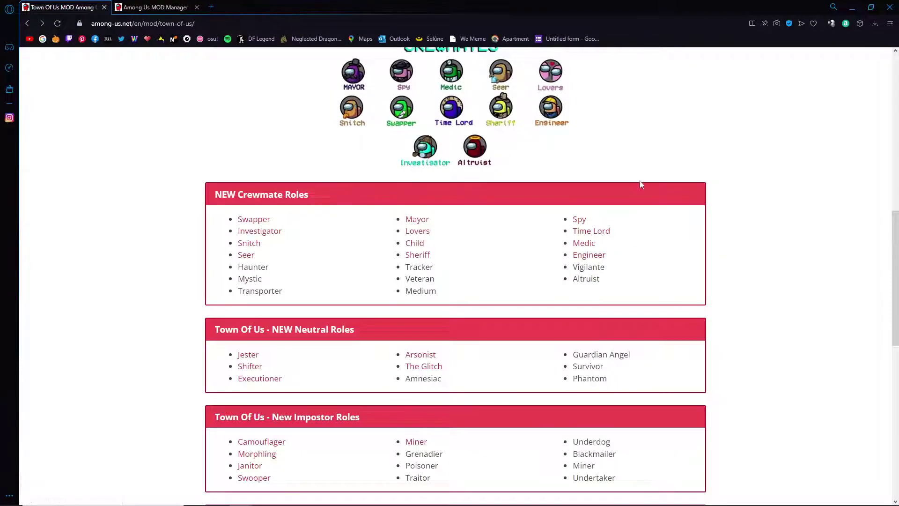
scroll(641, 184, "up", 6)
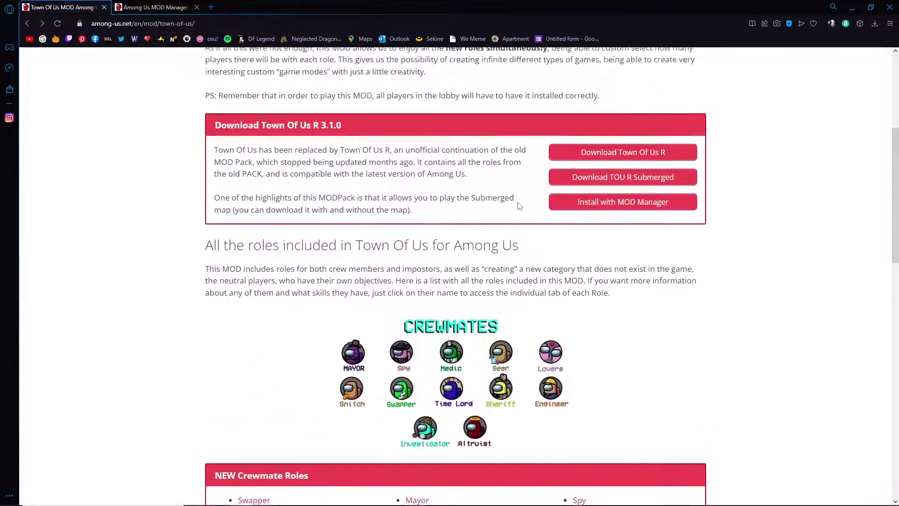
scroll(519, 206, "down", 11)
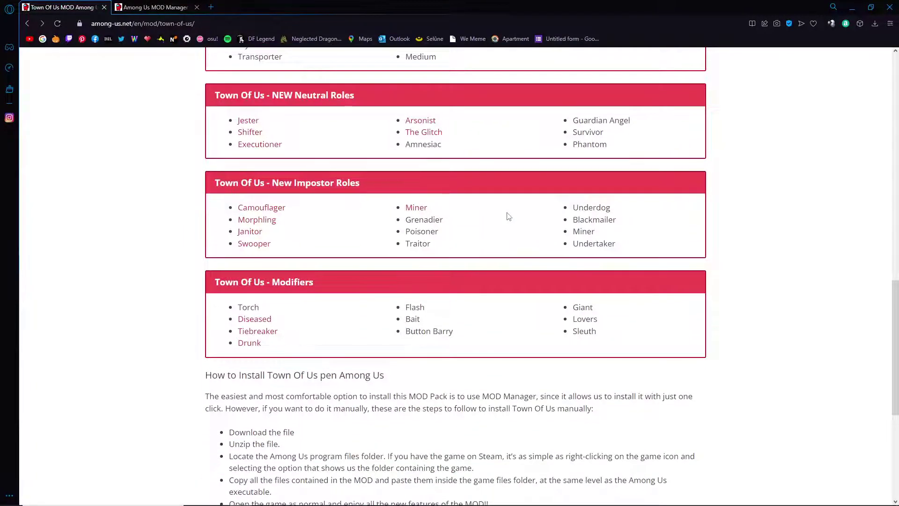
mouse_move(405, 503)
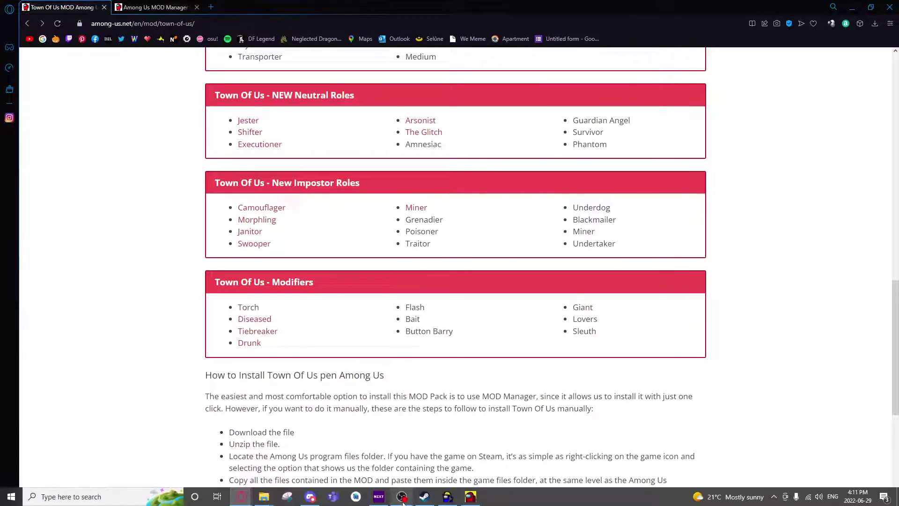
- Switch back to Among Us, examine the crewmate killing, protective and support roles in the Town Of Us settings, and close the game customization
left_click(472, 497)
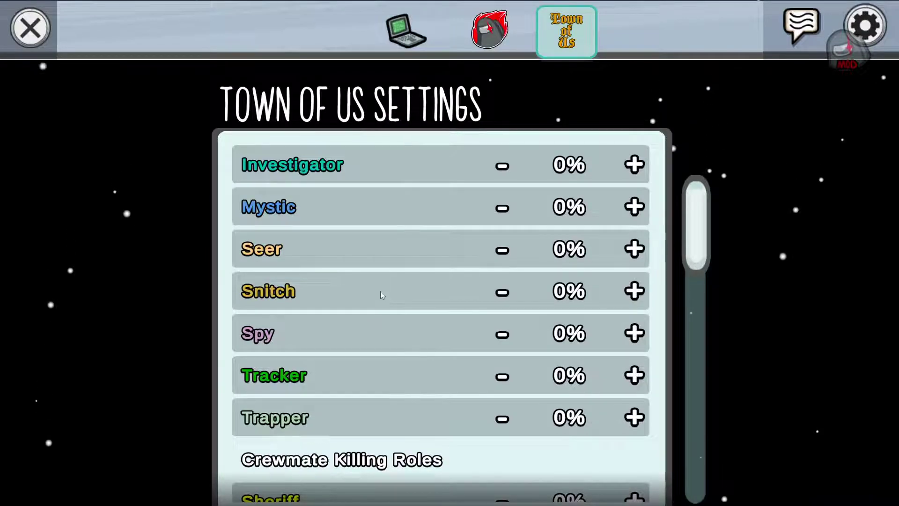
scroll(417, 279, "down", 5)
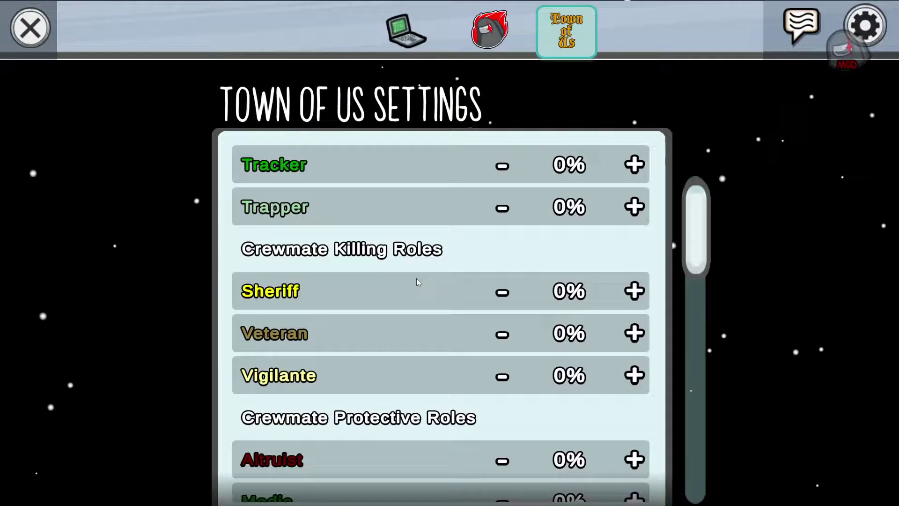
scroll(416, 278, "down", 1)
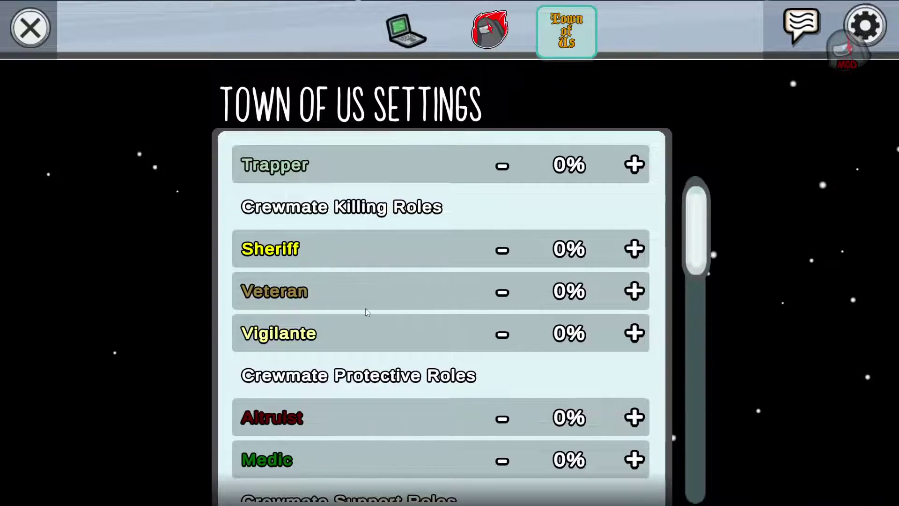
scroll(373, 315, "down", 1)
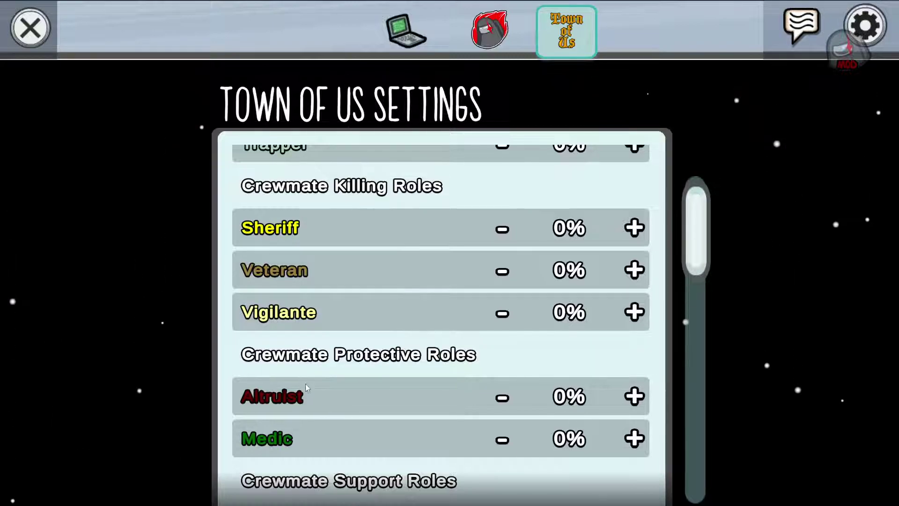
scroll(304, 385, "down", 4)
scroll(370, 324, "up", 3)
scroll(370, 325, "up", 3)
left_click(39, 31)
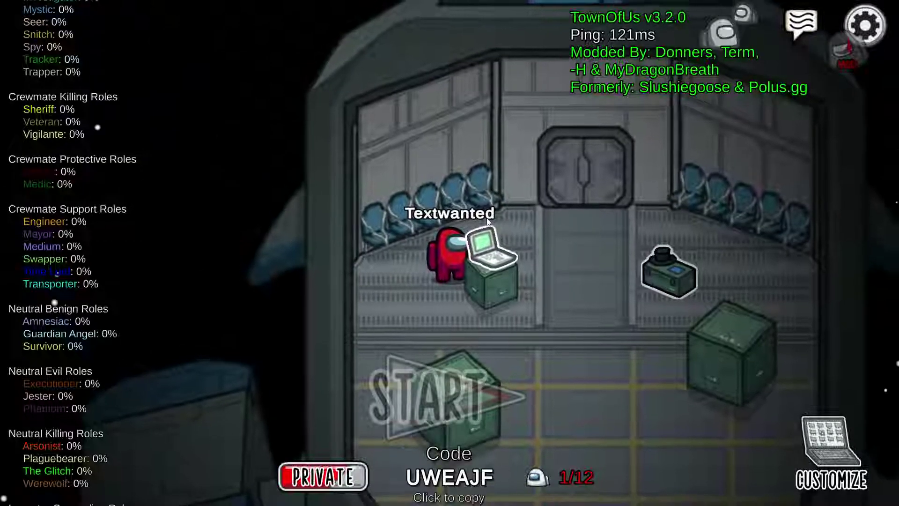
- Walk the character away from the lobby laptop and switch to Mod Manager
key("s")
key("d")
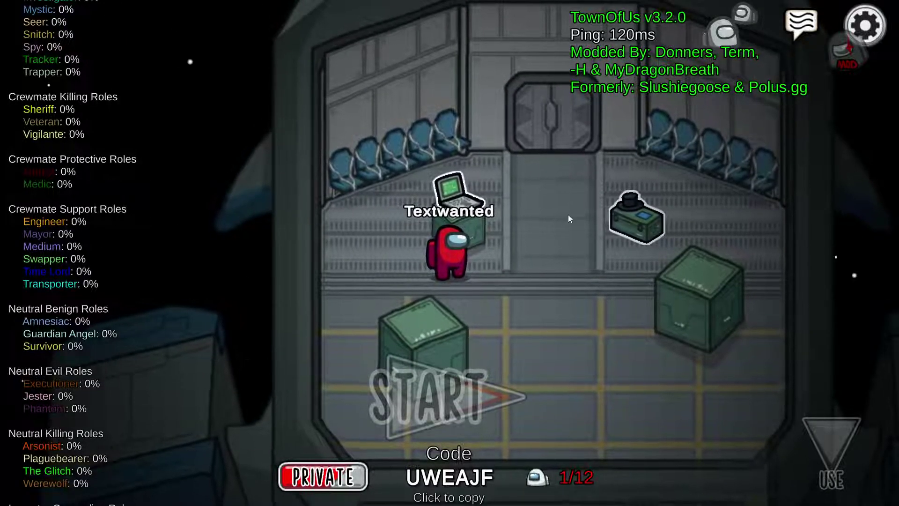
key("super")
left_click(447, 498)
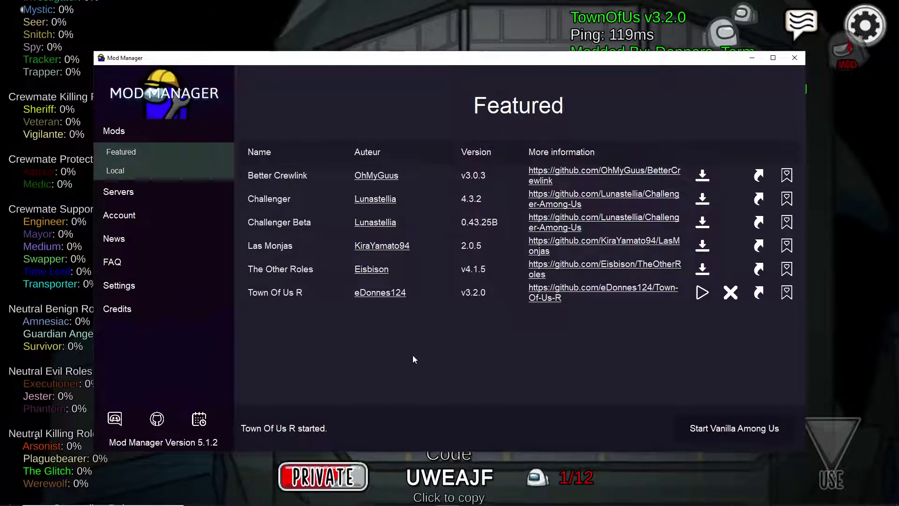